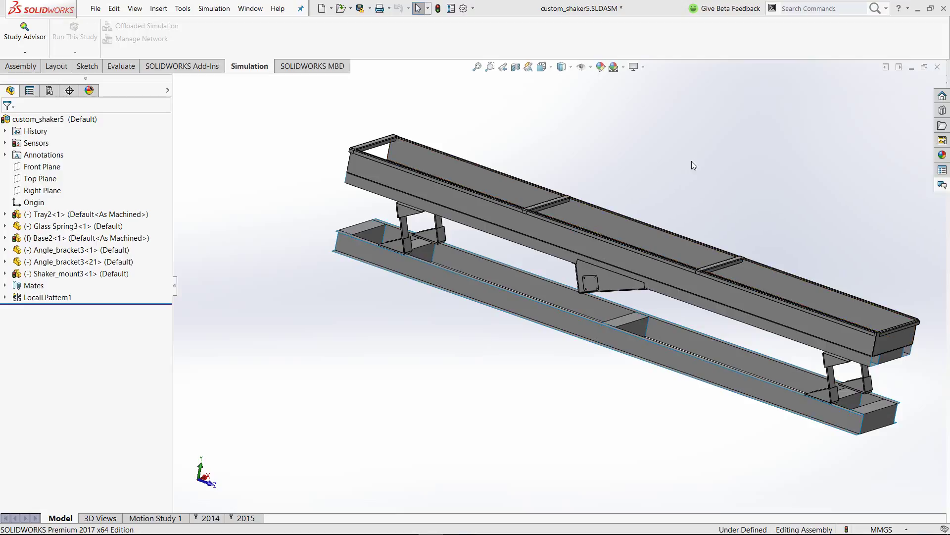
Step: Examine the shaker assembly from several angles, including the tray end, the spring and bracket supports, and the base frame
middle_click_drag(691, 161, 771, 263)
scroll(788, 291, "down", 5)
scroll(676, 351, "down", 5)
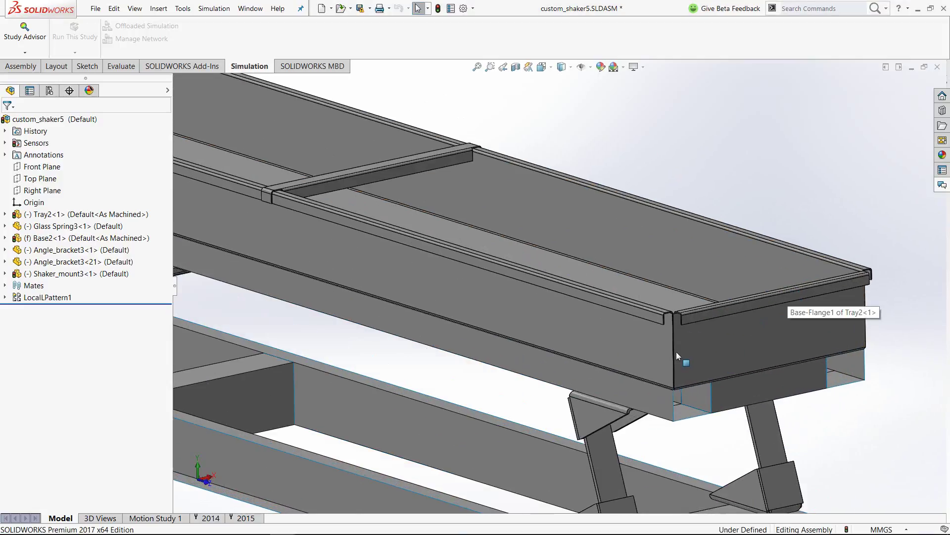
middle_click_drag(670, 381, 638, 407)
scroll(648, 382, "up", 5)
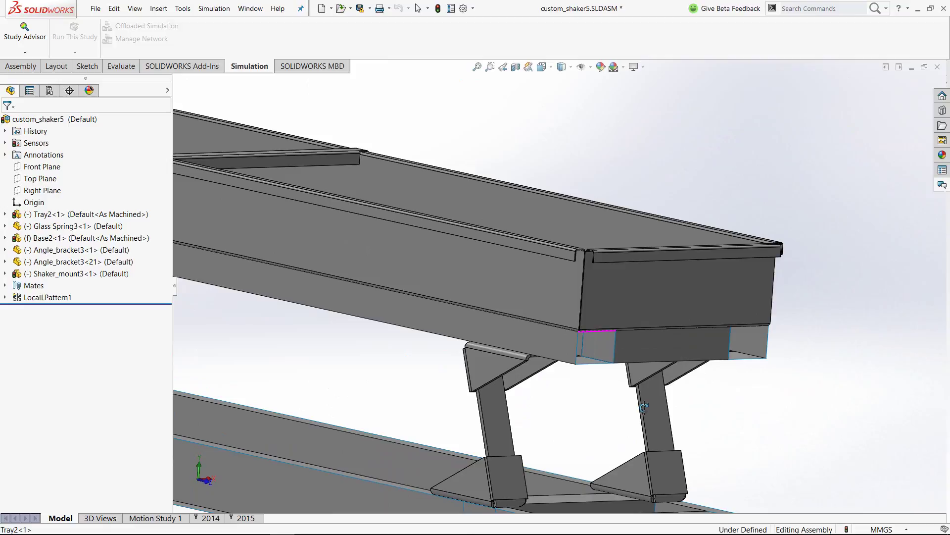
scroll(518, 387, "up", 2)
scroll(519, 387, "down", 3)
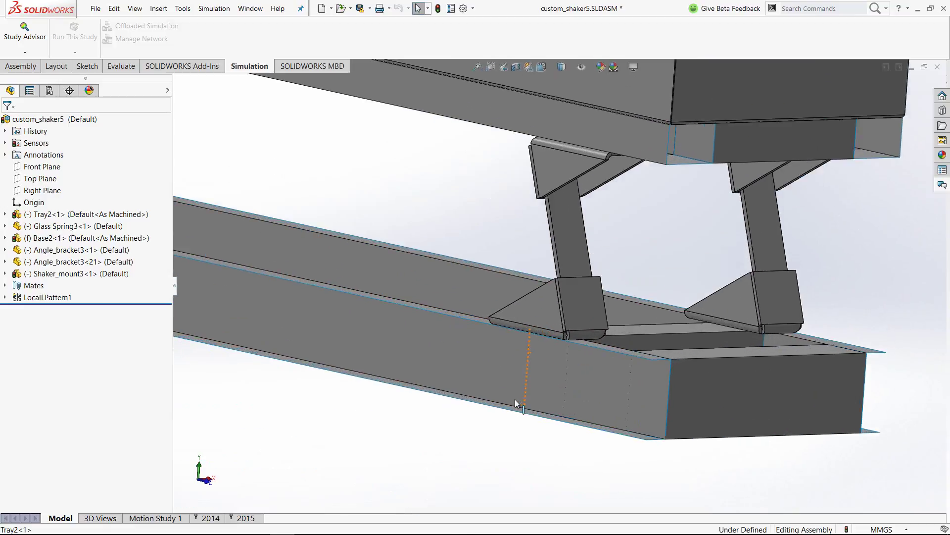
middle_click_drag(516, 403, 526, 385)
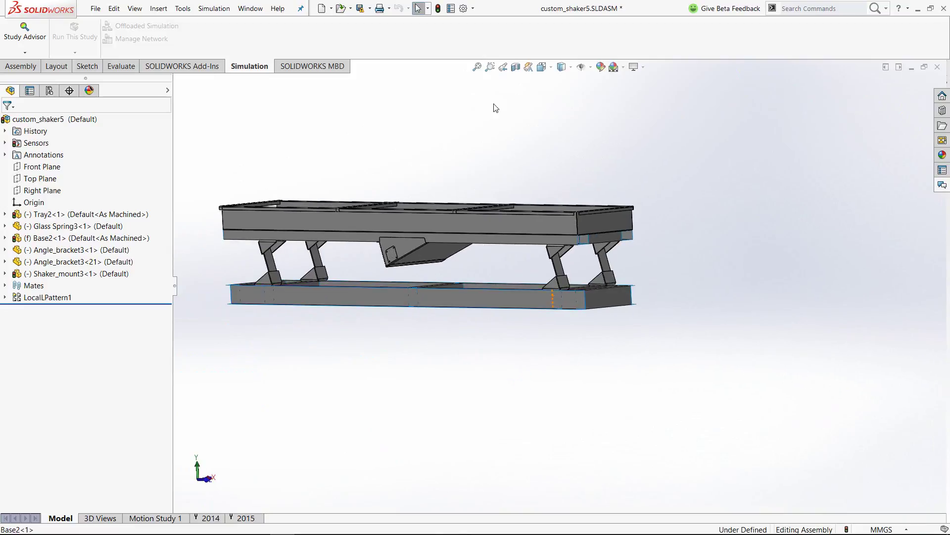
left_click(477, 67)
middle_click_drag(458, 163, 502, 195)
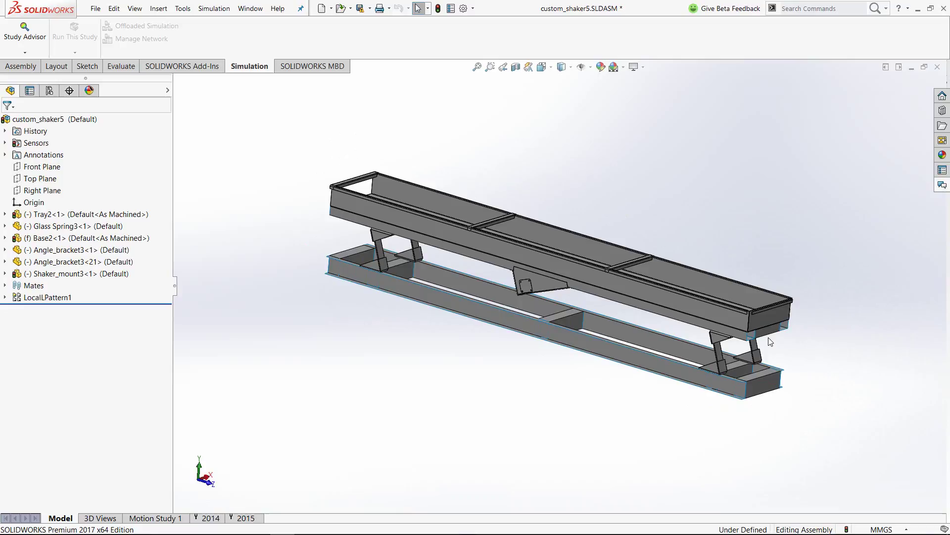
scroll(770, 341, "down", 3)
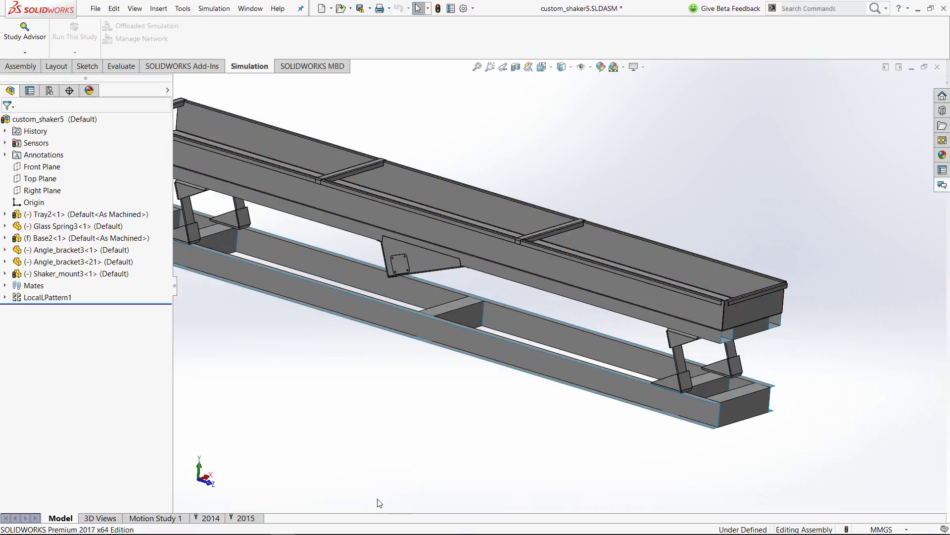
Step: Open the 2015 simulation study and widen the study tree so the full part and material names can be read
left_click(244, 517)
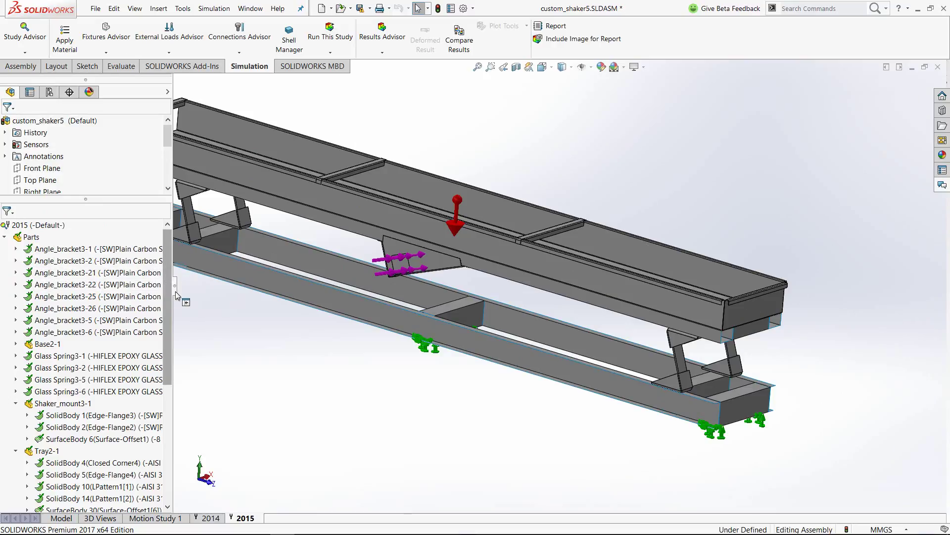
left_click_drag(174, 288, 384, 325)
scroll(198, 346, "down", 6)
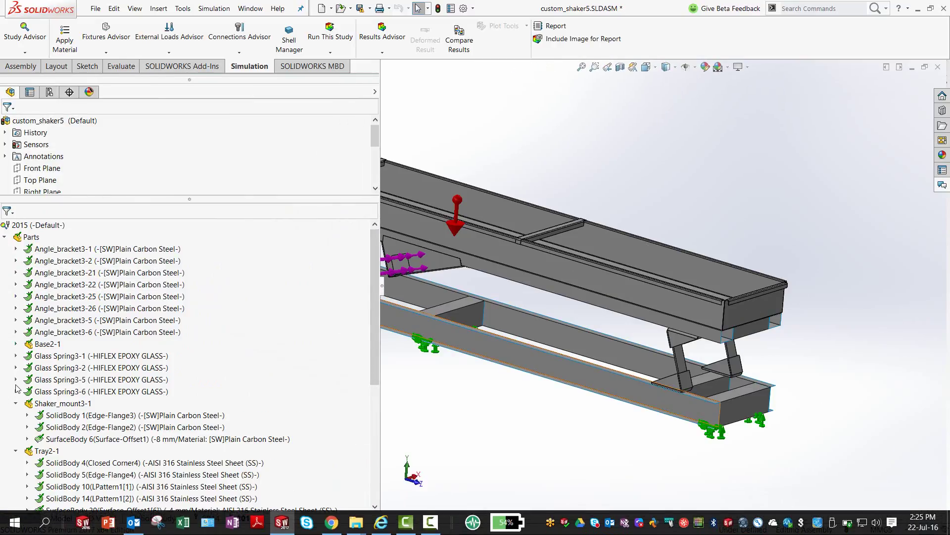
scroll(18, 388, "up", 6)
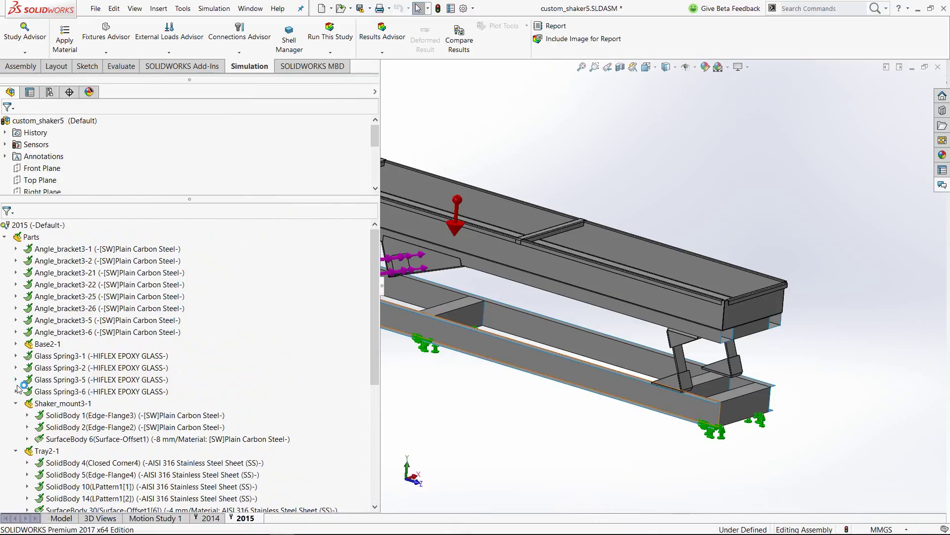
Step: Open the Shell Manager for the 2015 study from the Angle_bracket3-1 part
right_click(32, 237)
left_click(38, 225)
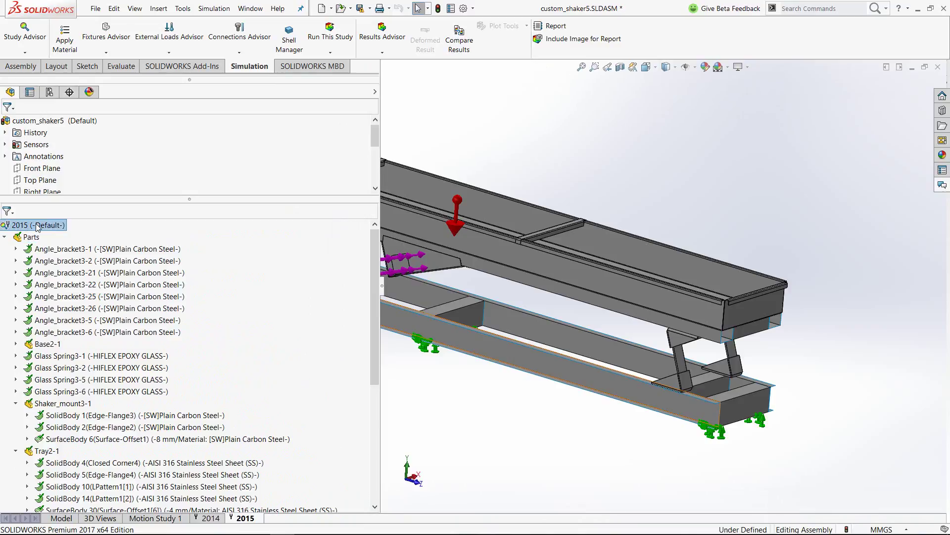
right_click(38, 226)
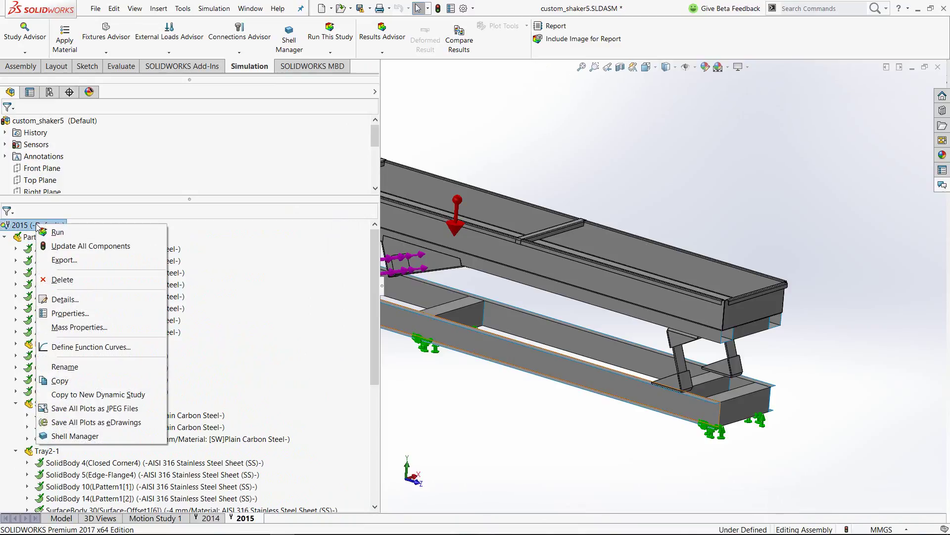
left_click(267, 313)
right_click(170, 250)
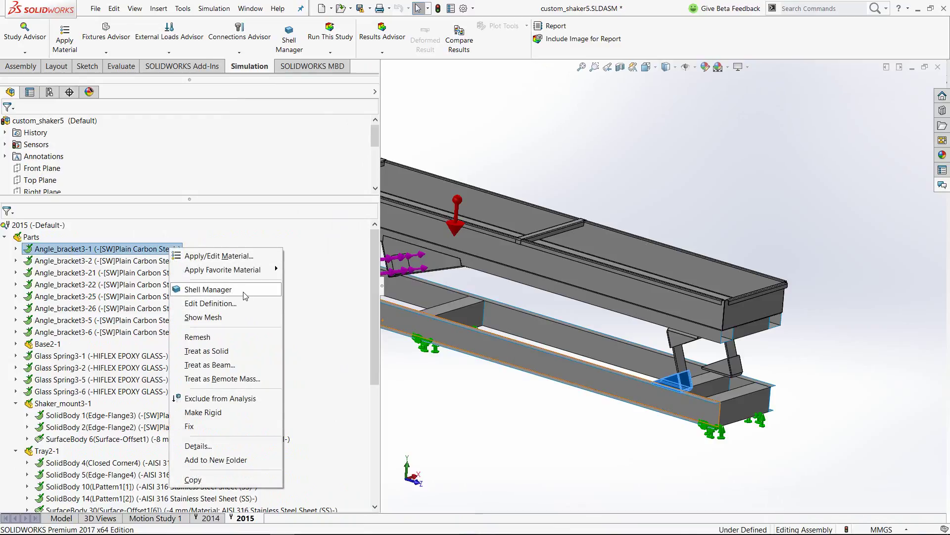
left_click(208, 290)
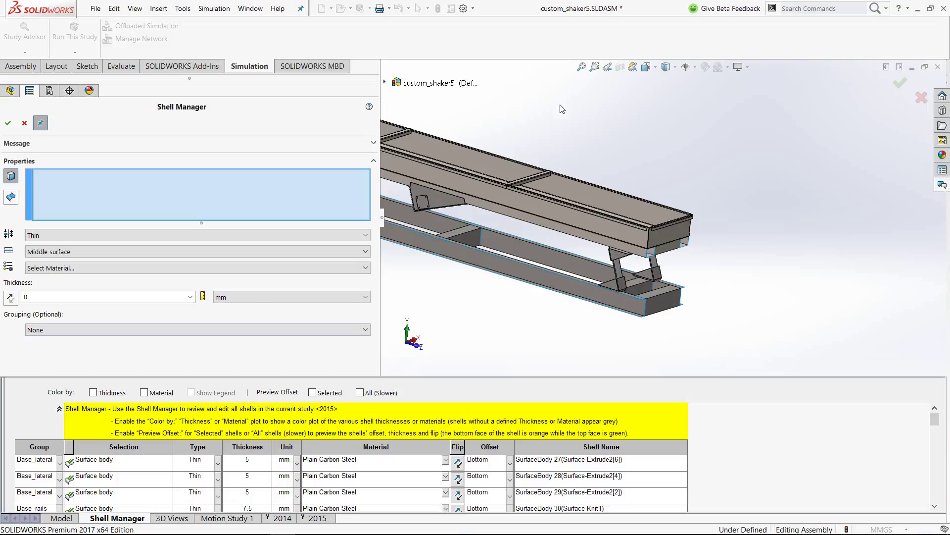
Step: Fit the whole shaker in view with narrower shell properties, and enlarge the shell table with its help notes collapsed
key("f")
left_click_drag(383, 222, 164, 225)
middle_click_drag(522, 218, 449, 261)
scroll(449, 254, "down", 3)
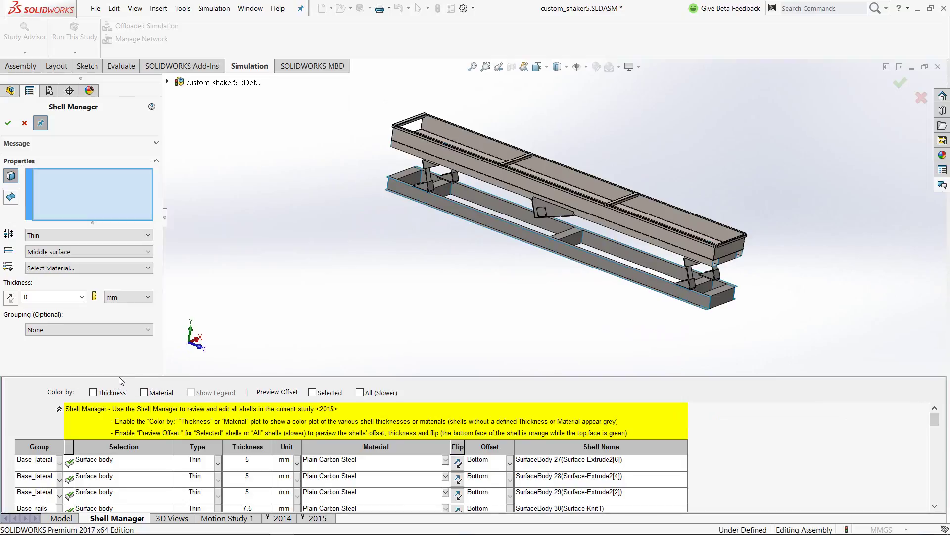
left_click_drag(119, 377, 128, 311)
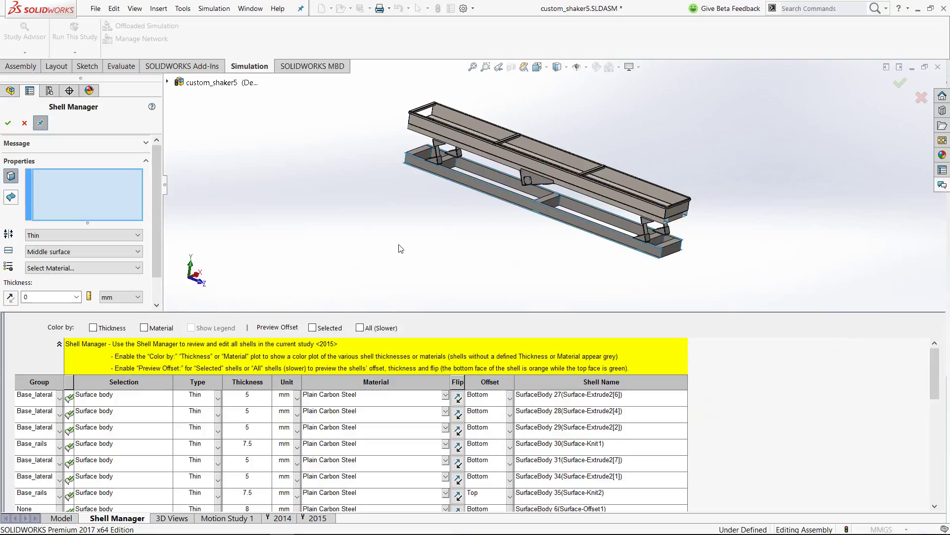
left_click(59, 345)
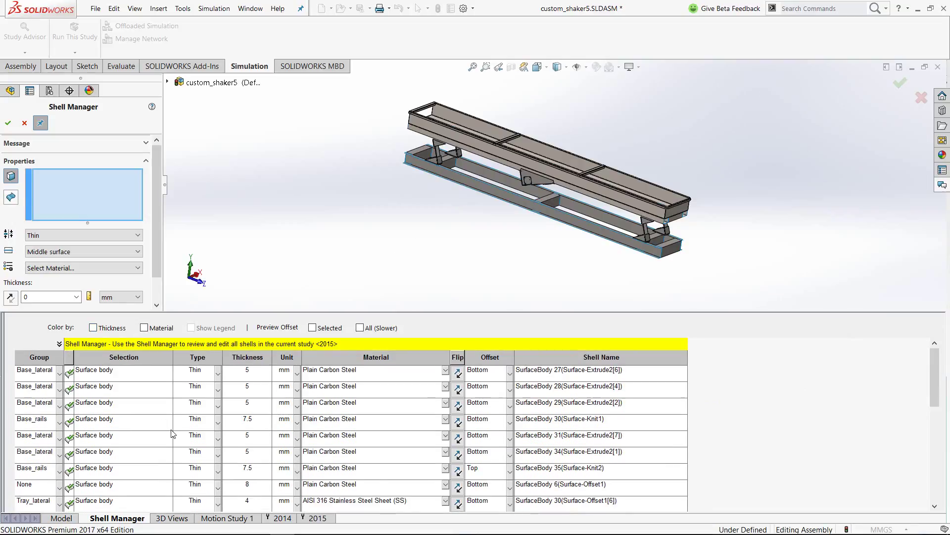
Step: Review the full list of shells, checking their groups, selections, thicknesses, materials and offsets
scroll(140, 448, "down", 5)
scroll(140, 448, "up", 5)
scroll(117, 443, "down", 4)
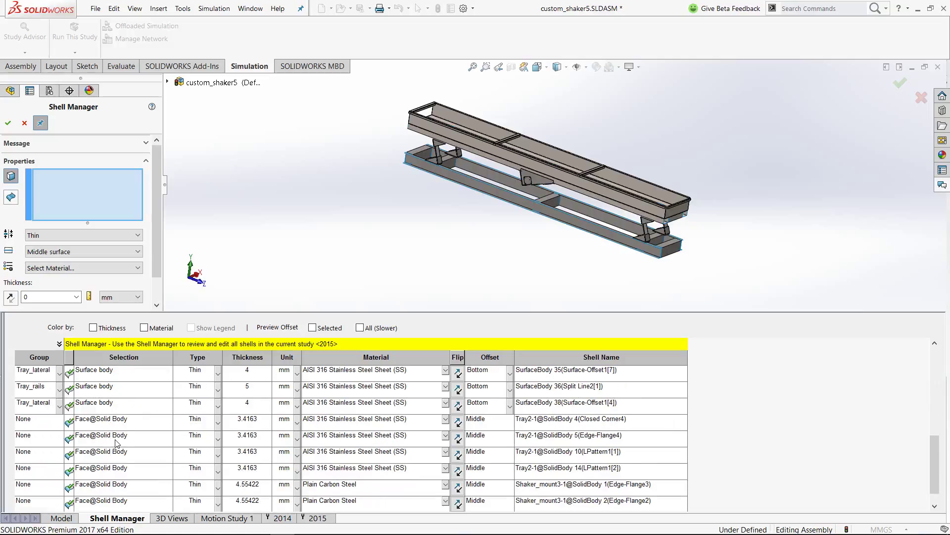
scroll(117, 443, "up", 5)
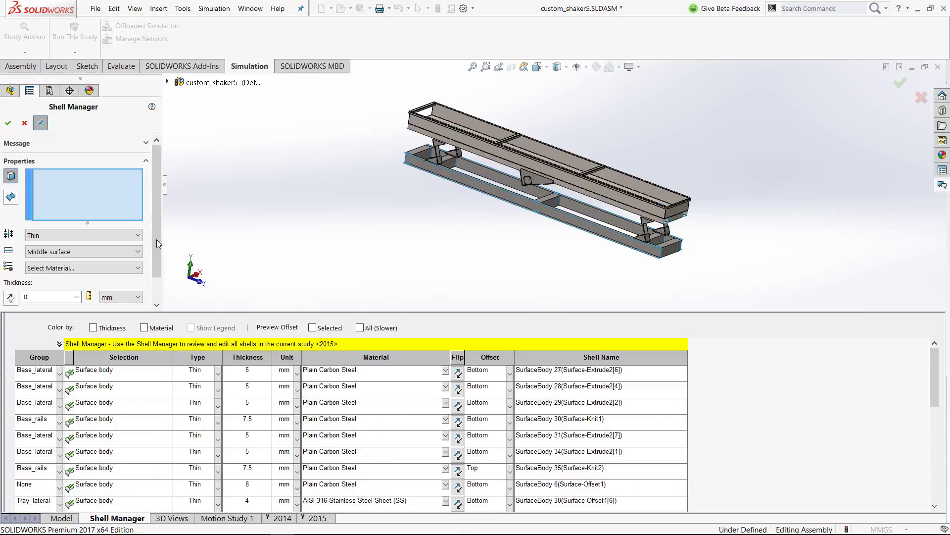
scroll(156, 239, "down", 1)
scroll(149, 205, "up", 1)
Step: Colour the shells by thickness and set the Base_lateral shells' thickness to 7.5 mm
left_click(118, 332)
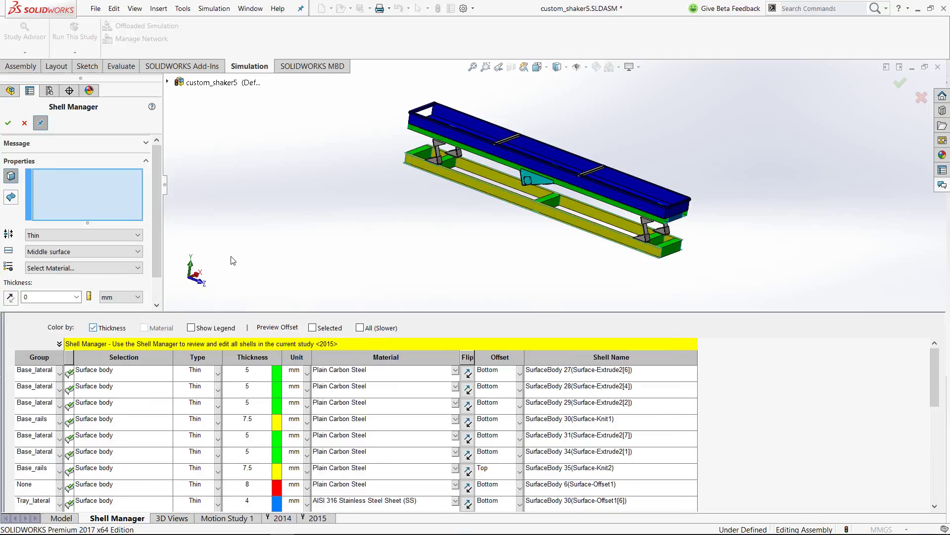
mouse_move(655, 123)
middle_mouse_down()
mouse_move(467, 238)
mouse_move(474, 231)
middle_mouse_up()
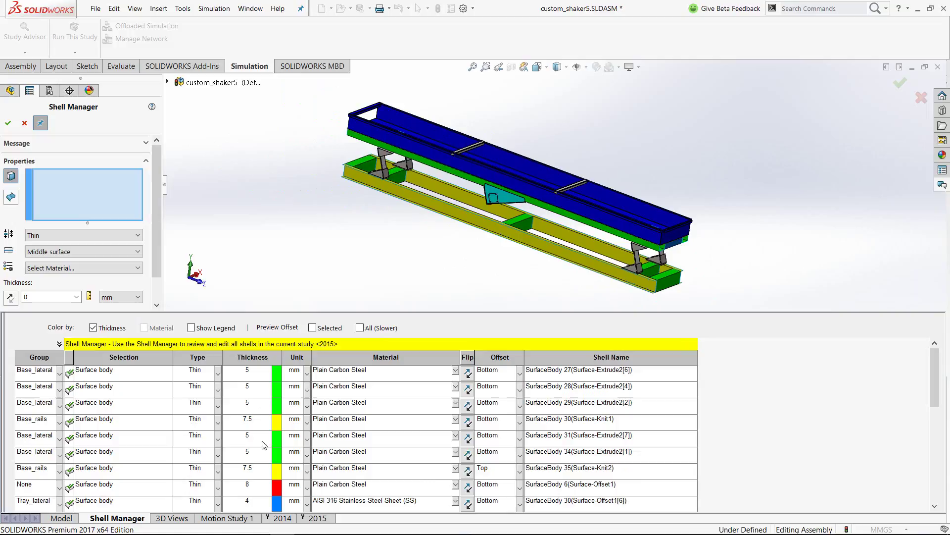
left_click(257, 375)
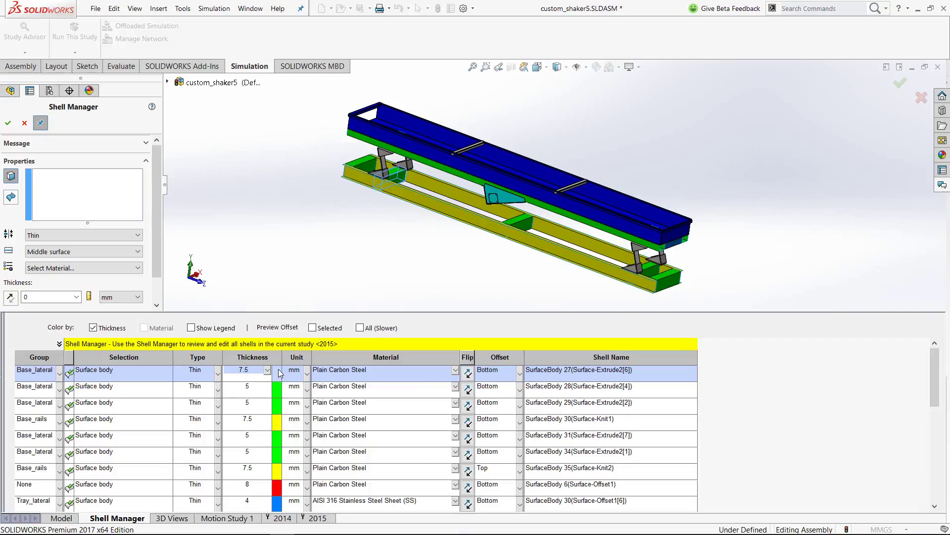
key("Return")
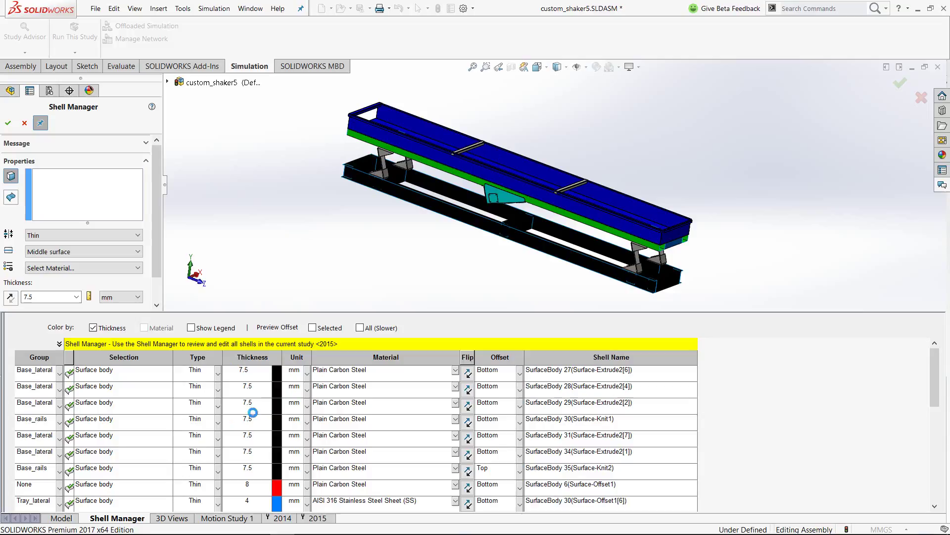
Step: Switch the shell colouring from thickness to material to compare the materials, and turn the colouring off
left_click(93, 328)
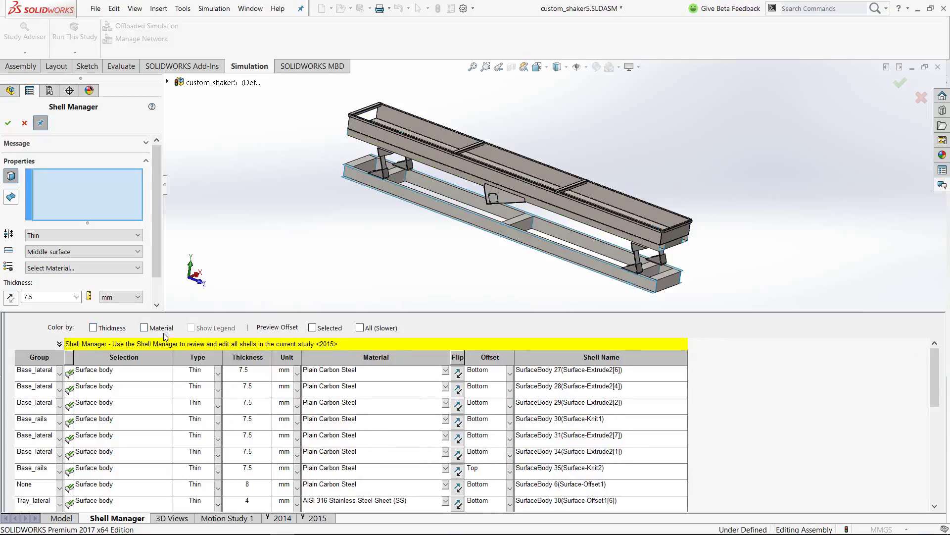
left_click(144, 328)
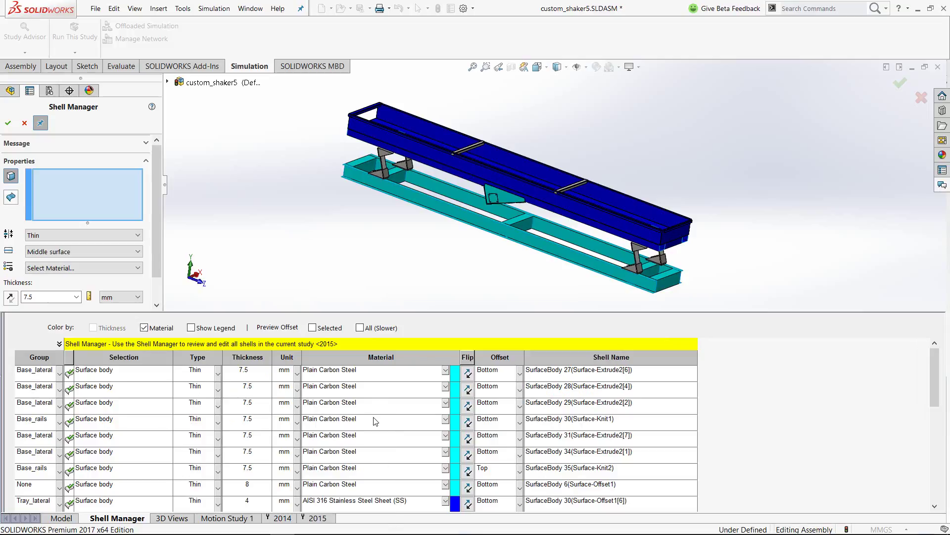
left_click(145, 327)
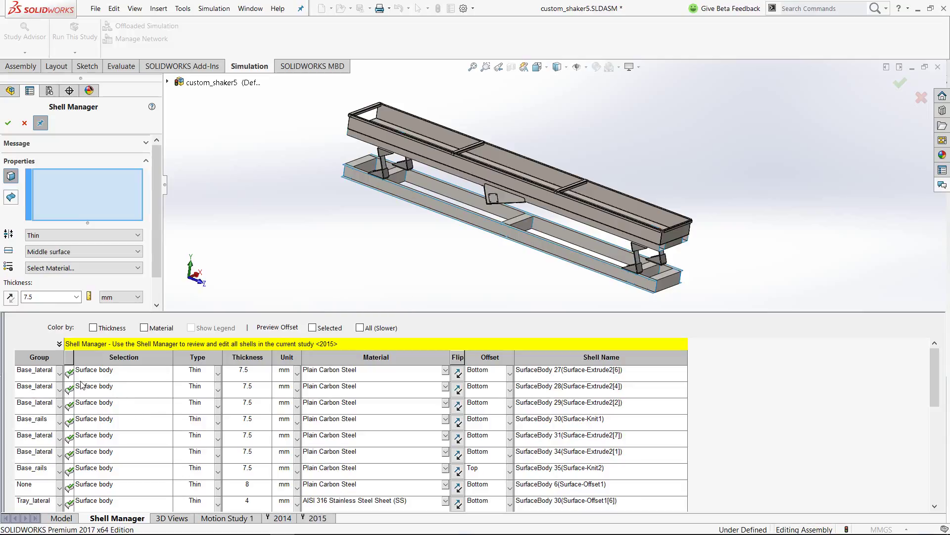
Step: Inspect the type and offset options of the shell SurfaceBody 27(Surface-Extrude2[6]), keeping the Bottom offset
left_click(218, 379)
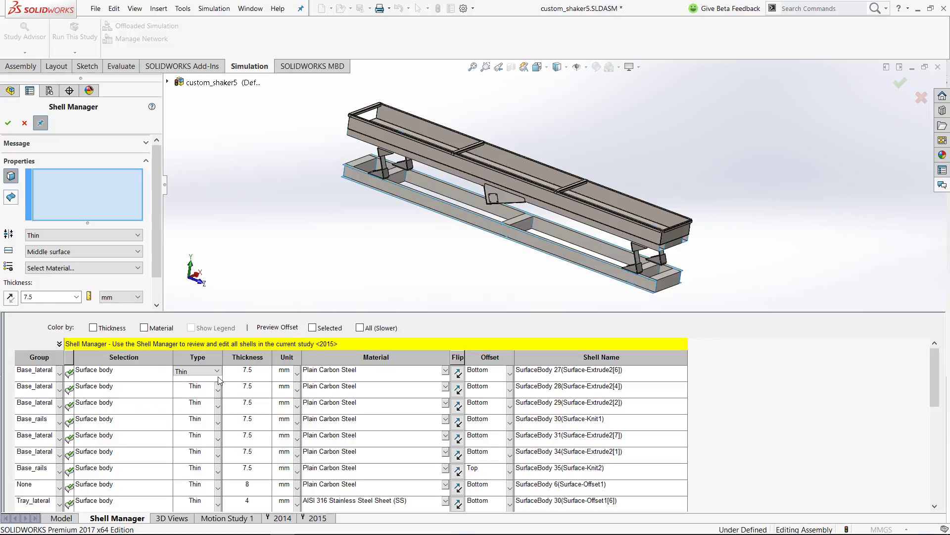
left_click(130, 380)
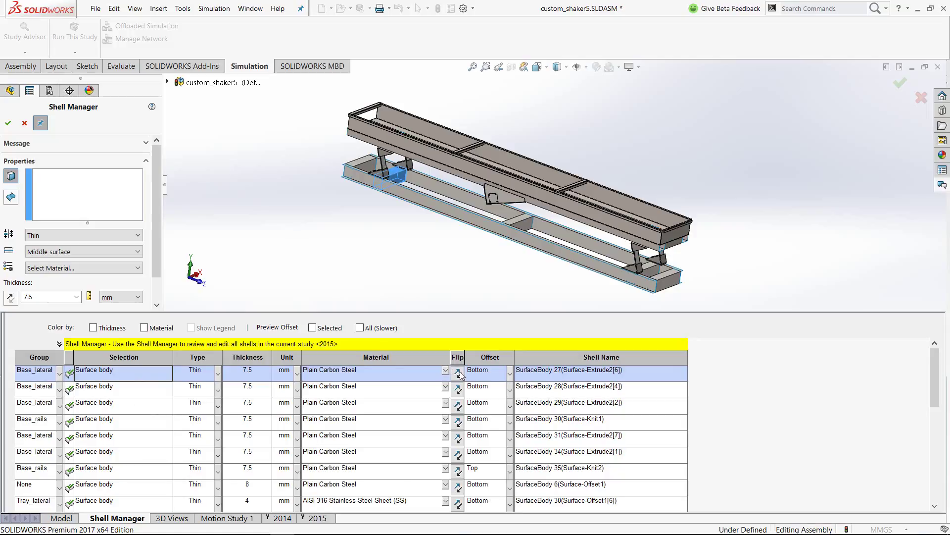
left_click(512, 379)
left_click(510, 381)
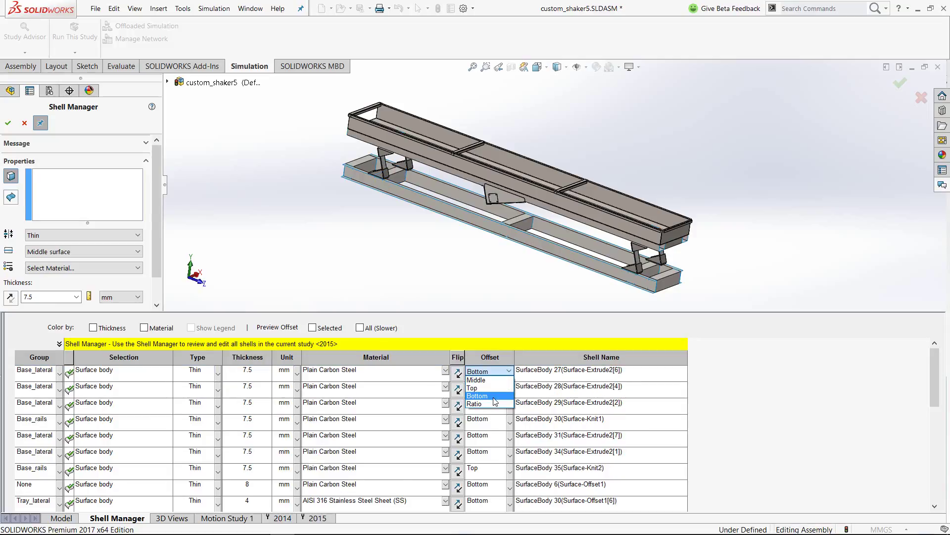
left_click(495, 396)
left_click(544, 376)
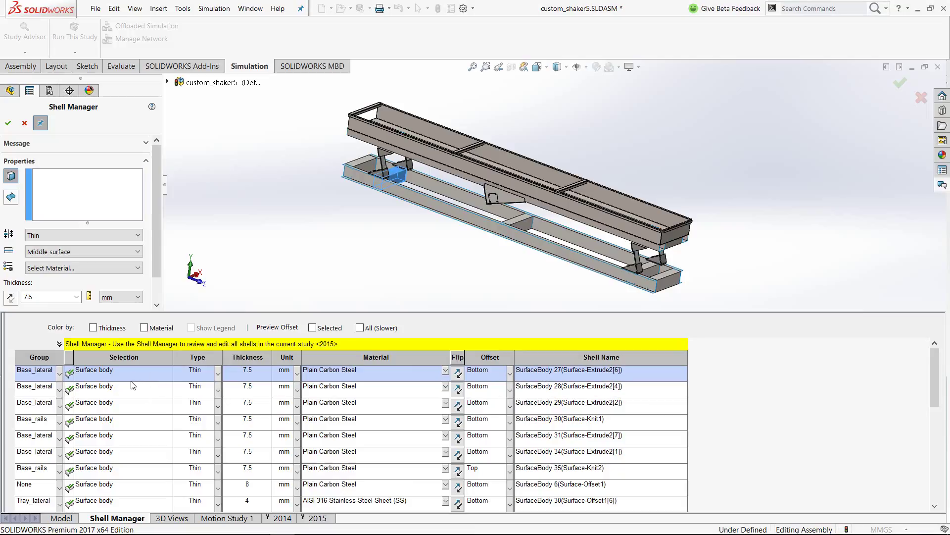
Step: Highlight the shell SurfaceBody 29(Surface-Extrude2[2]) in the model and look through the remaining shell rows
left_click(144, 411)
scroll(145, 414, "down", 3)
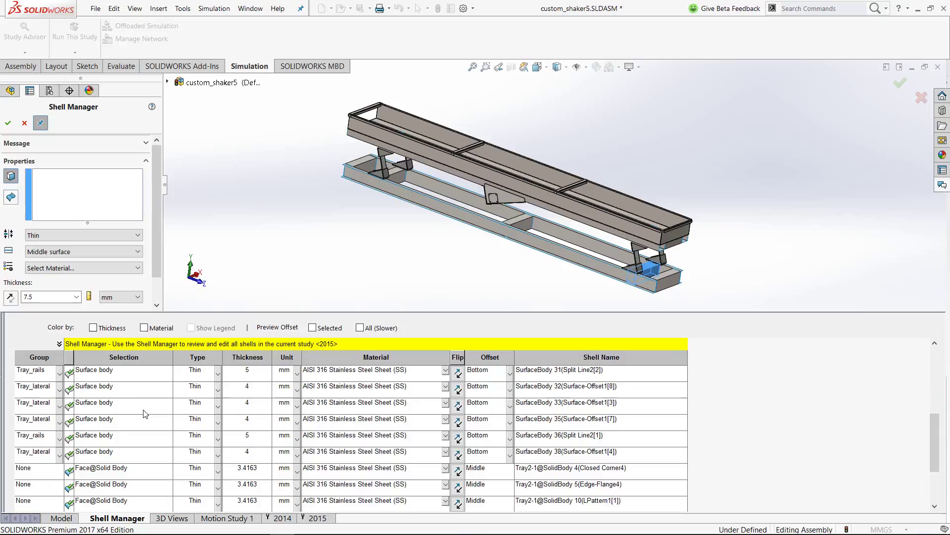
scroll(126, 470, "up", 3)
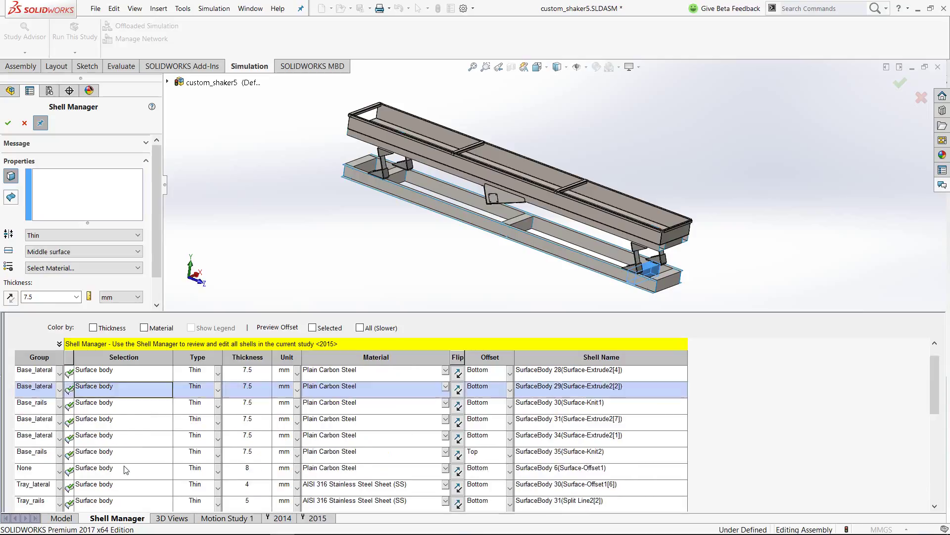
scroll(125, 469, "up", 1)
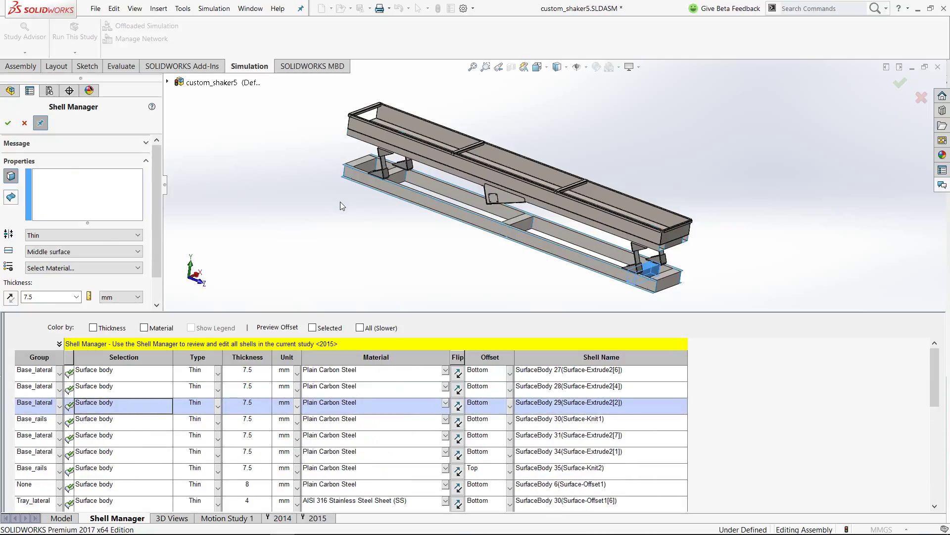